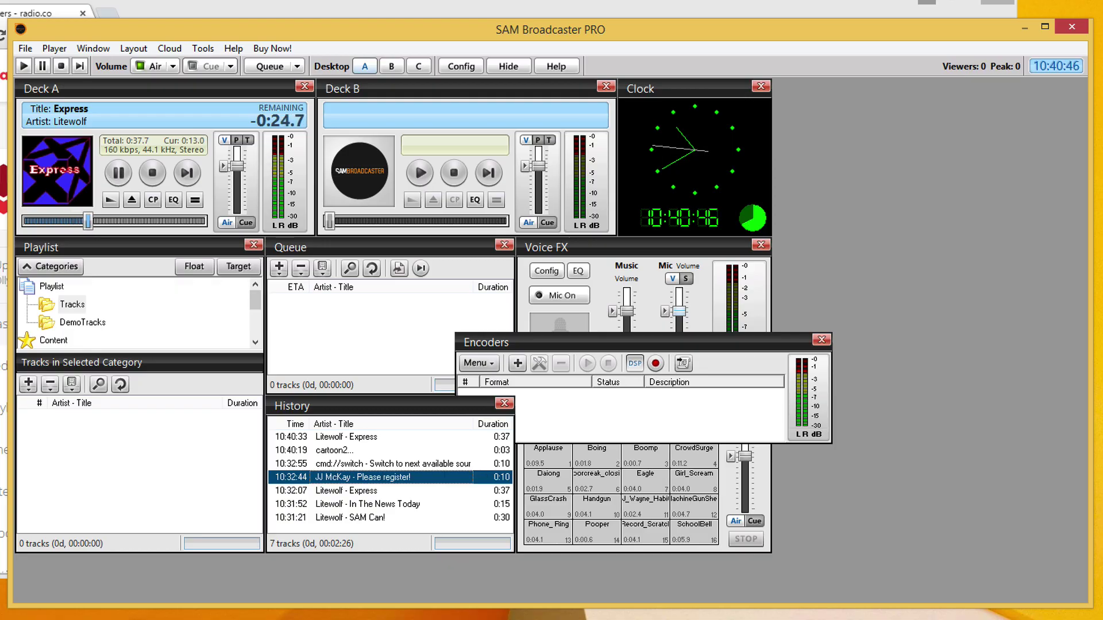
# Switch to the Radio.co dashboard and find its Host, Port and Pass connection details
pyautogui.hotkey('alt', 'Tab')
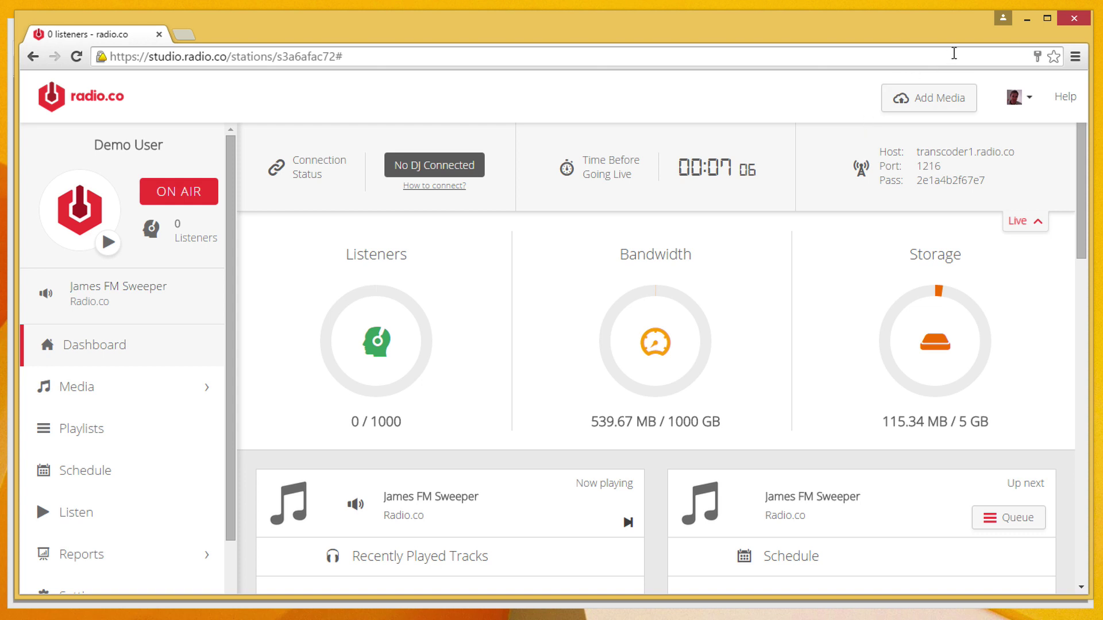
pyautogui.moveTo(926, 150)
# Bring SAM forward, reposition the Encoders panel, and add an encoder with the MP3 (LAME_ENC) plugin
pyautogui.moveTo(922, 9); pyautogui.dragTo(841, 39)
pyautogui.click(1046, 127)
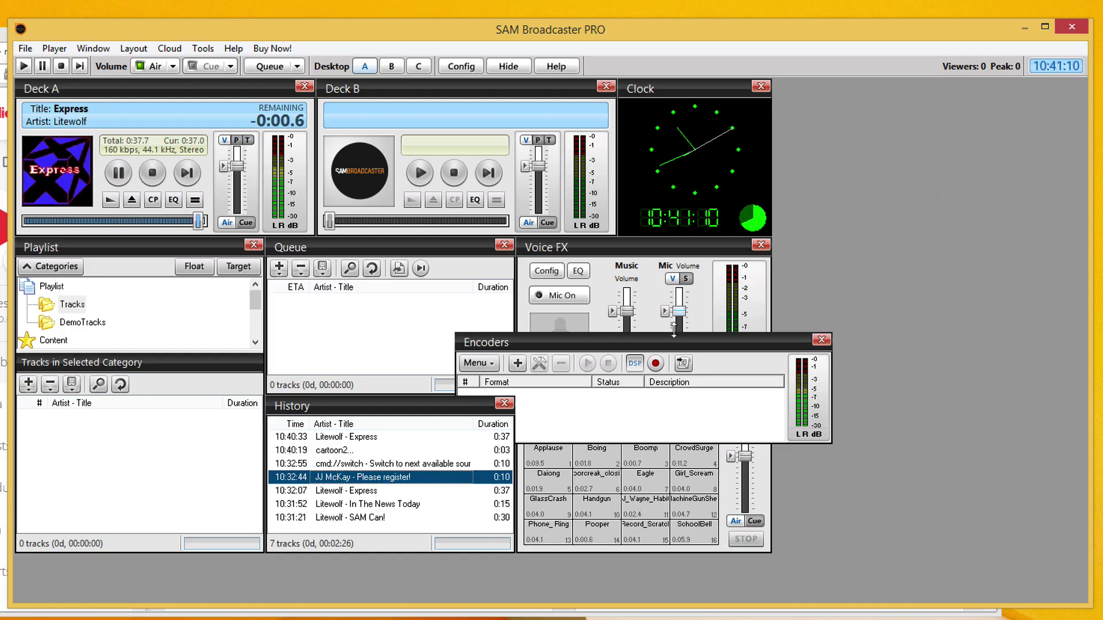
pyautogui.moveTo(707, 330); pyautogui.dragTo(670, 278)
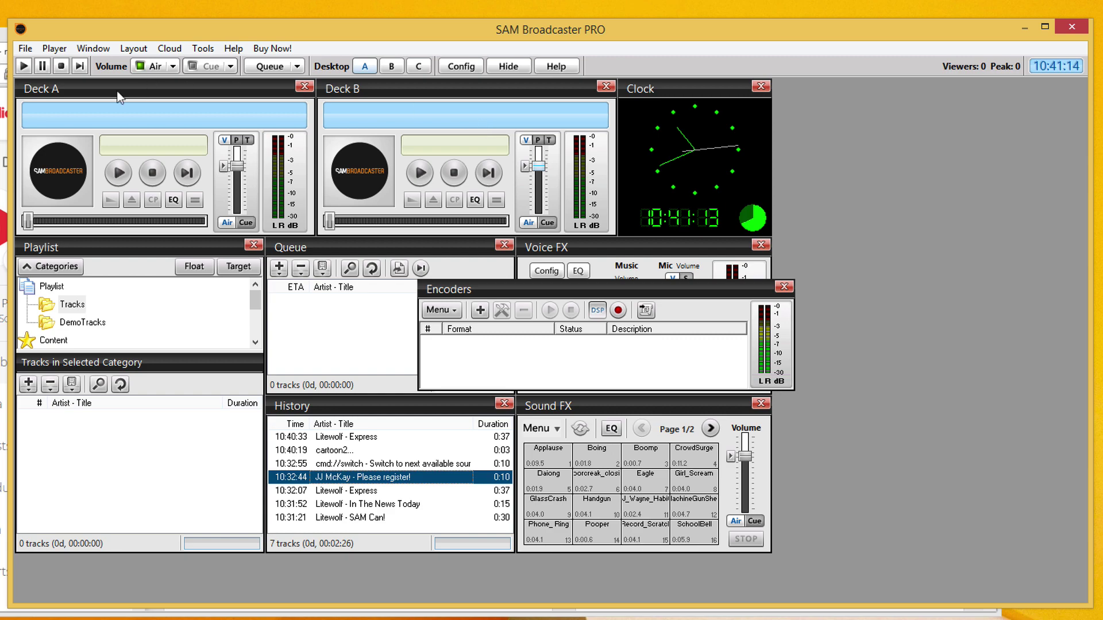
pyautogui.click(86, 45)
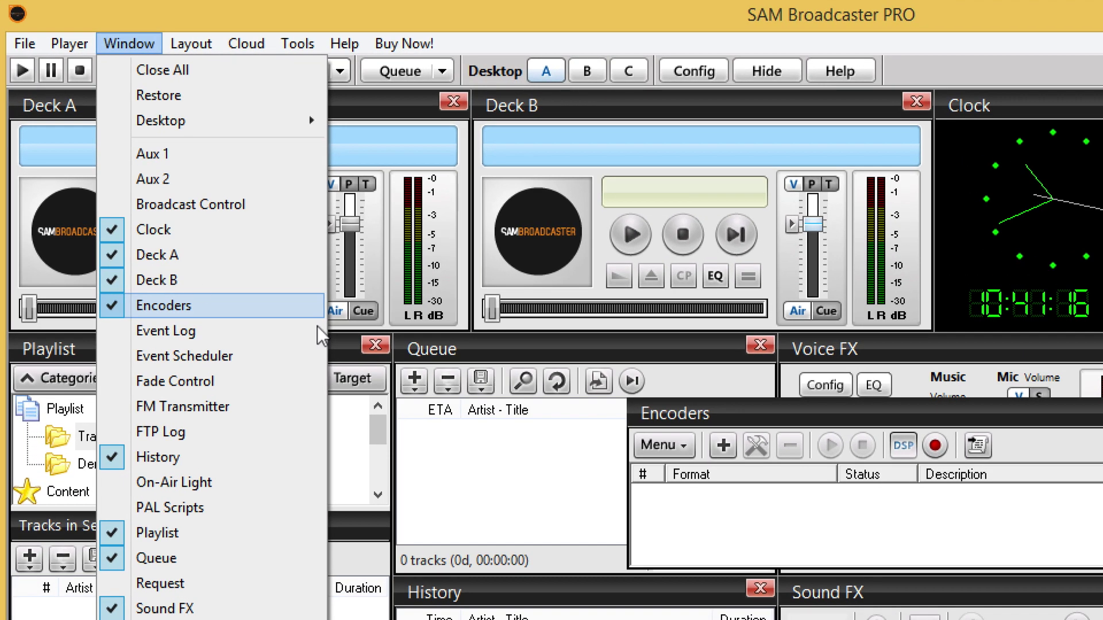
pyautogui.click(698, 478)
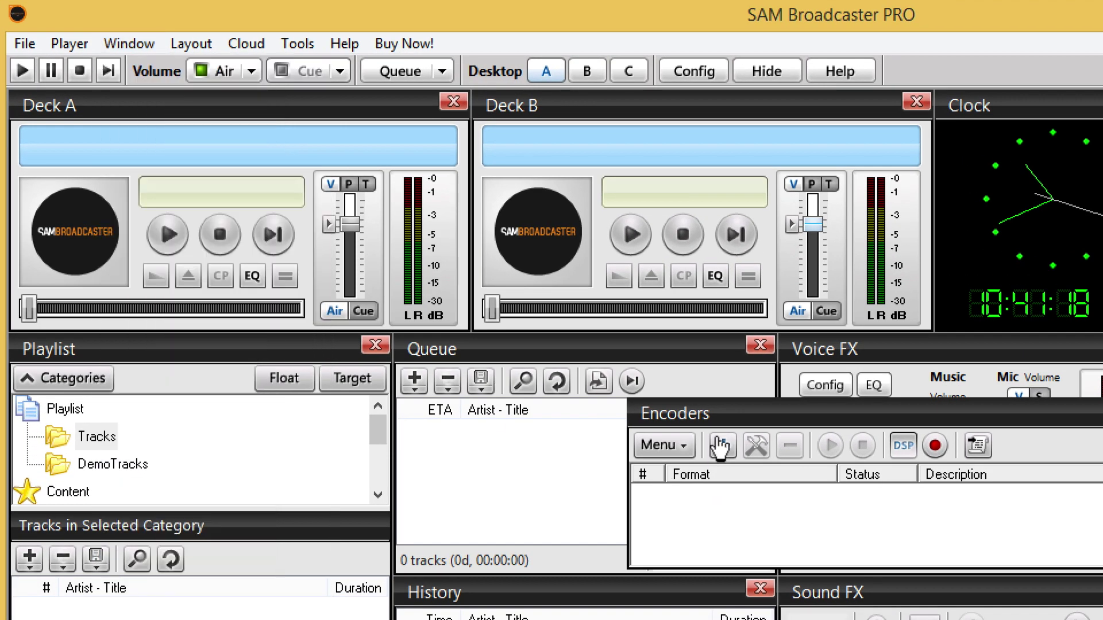
pyautogui.click(722, 445)
pyautogui.click(614, 290)
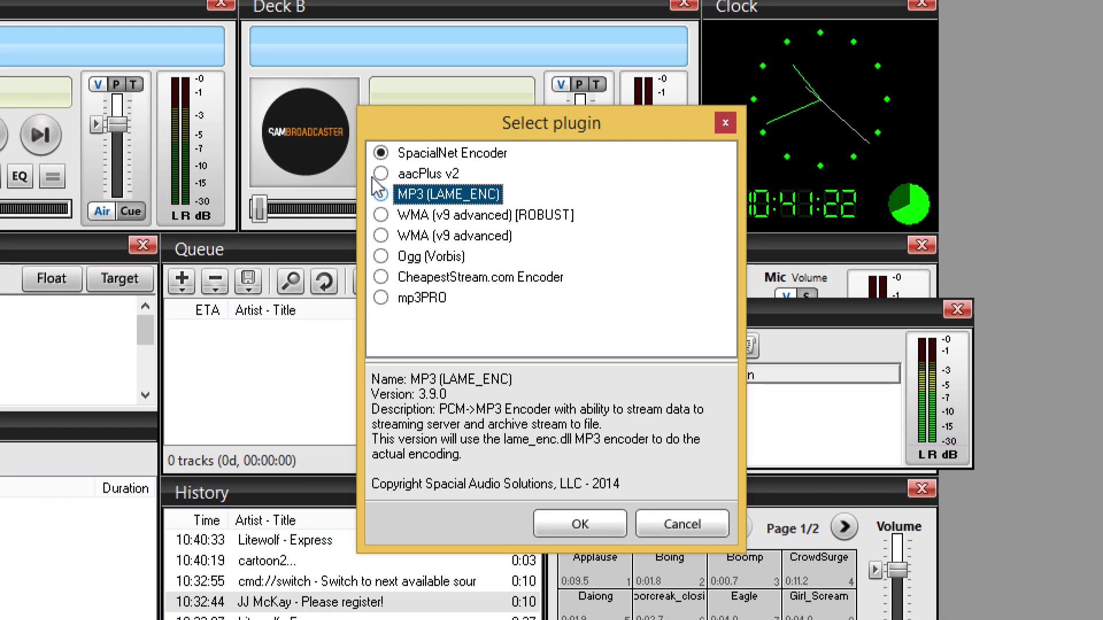
# Confirm the MP3 (LAME_ENC) plugin and choose a 128 kbps Converter bitrate
pyautogui.click(603, 524)
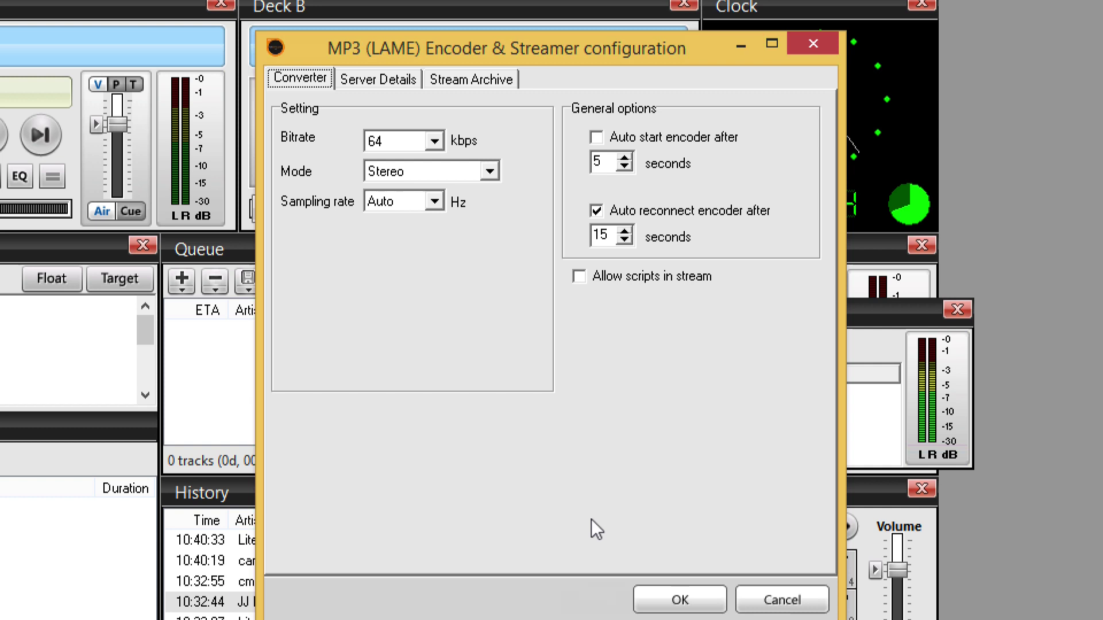
pyautogui.click(432, 140)
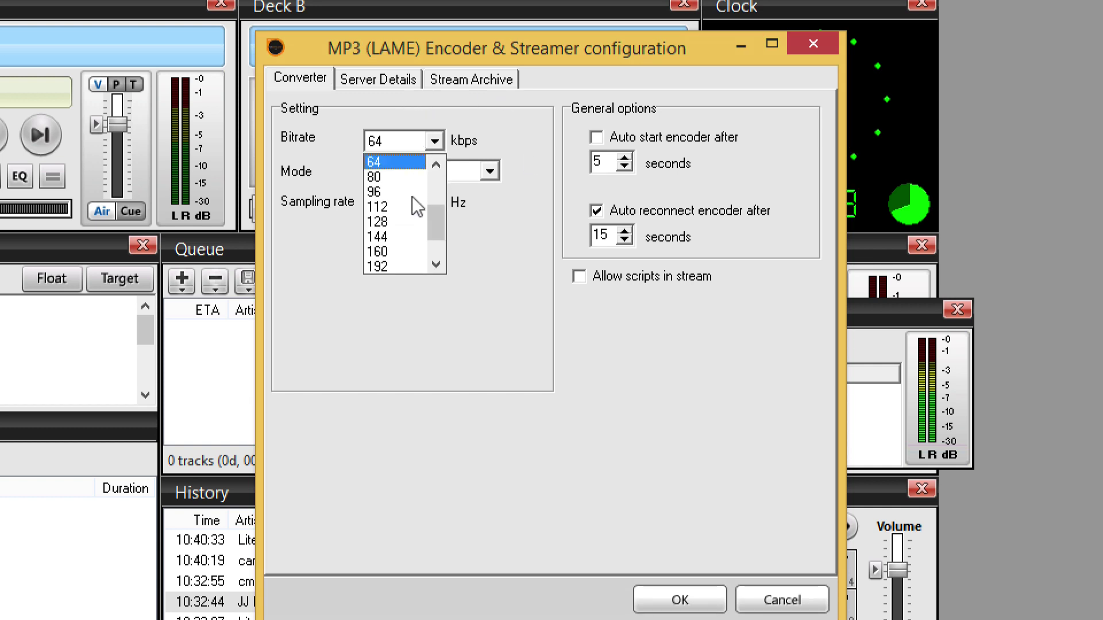
pyautogui.click(402, 221)
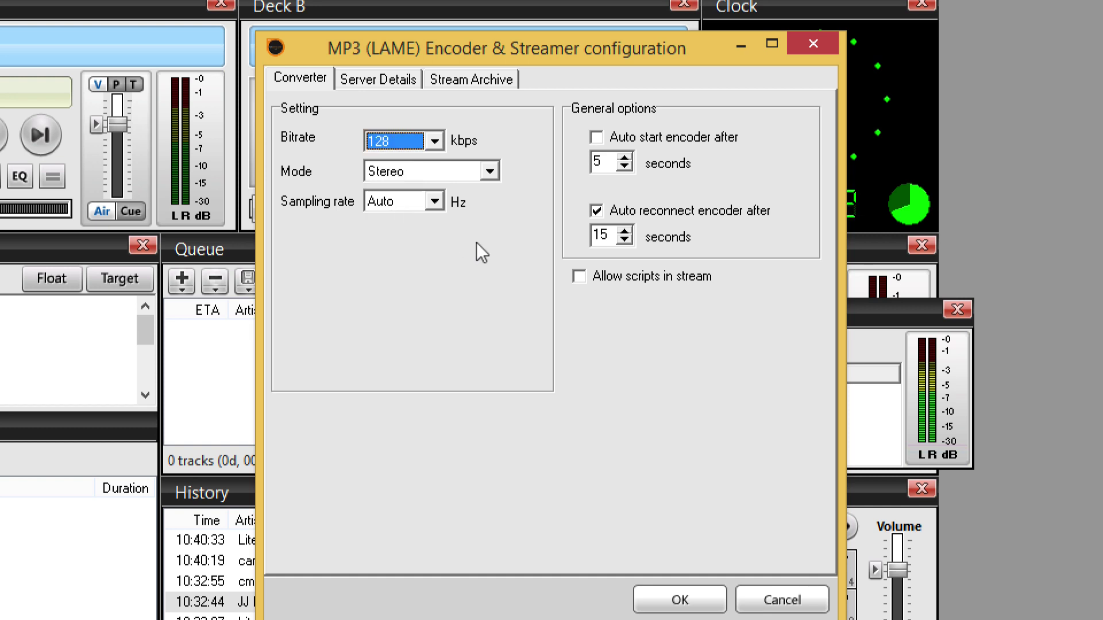
pyautogui.click(415, 79)
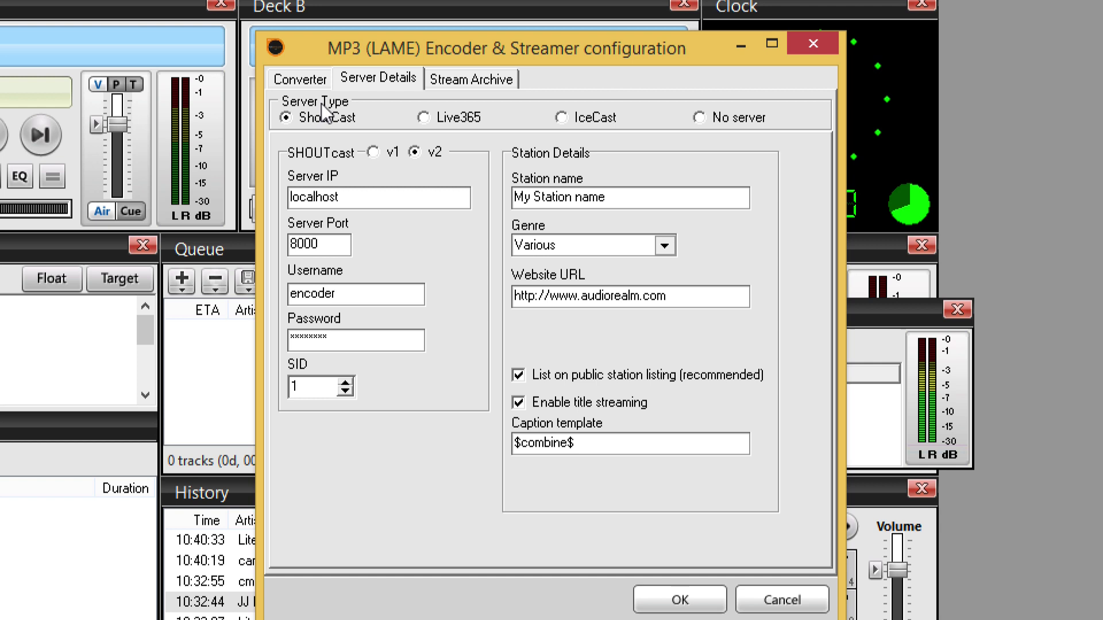
# Set the encoder's server type to SHOUTcast v1
pyautogui.click(373, 152)
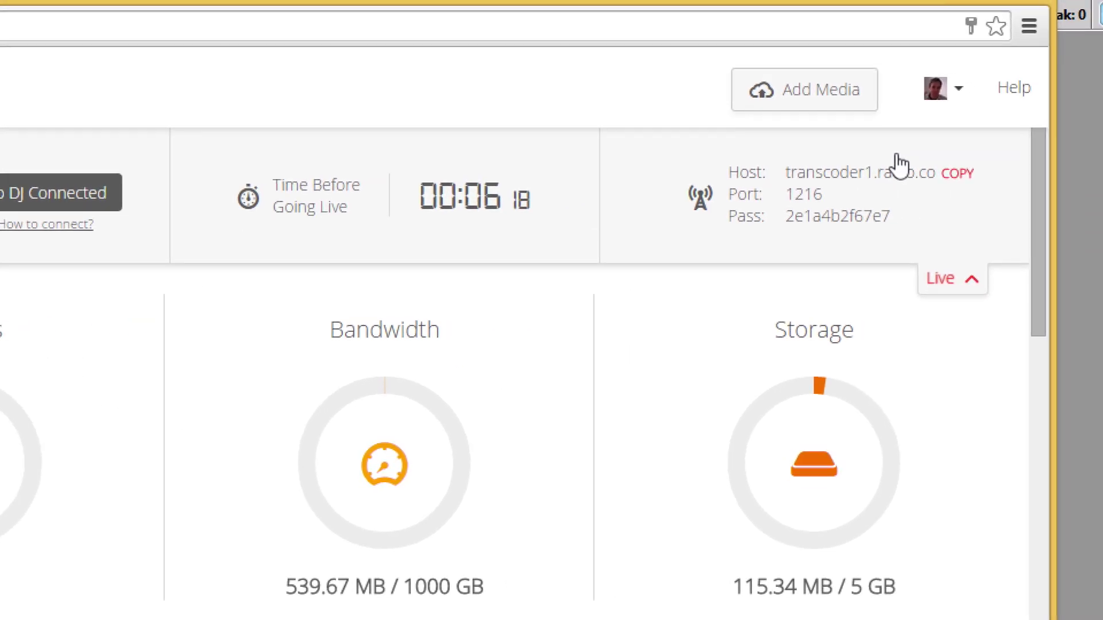
# Replace the server address localhost with the Radio.co host transcoder1.radio.co
pyautogui.click(1090, 209)
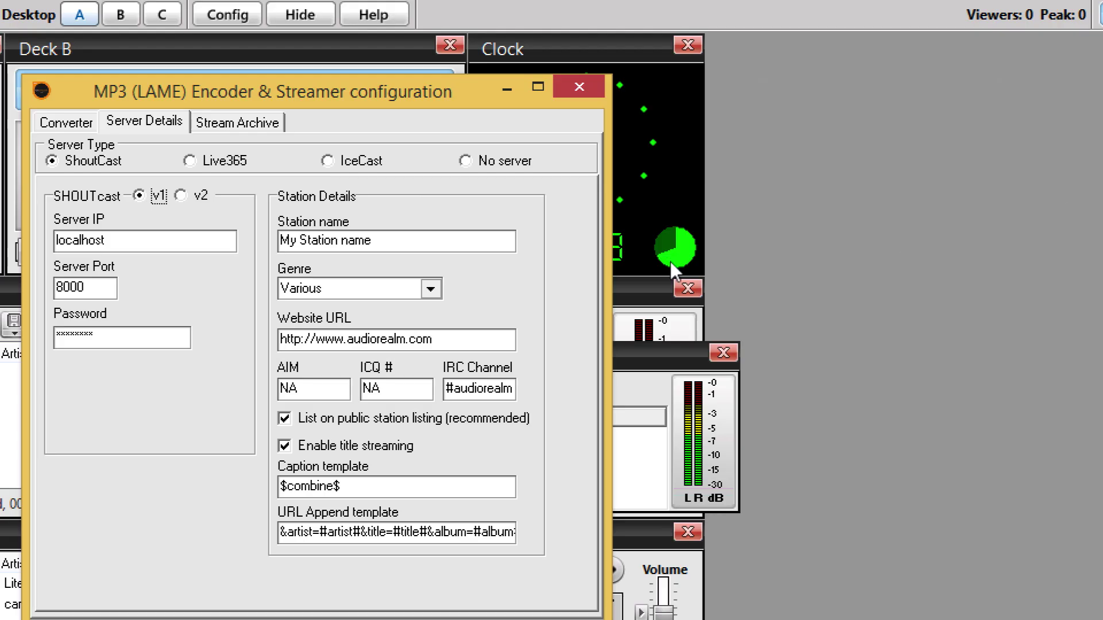
pyautogui.doubleClick(117, 238)
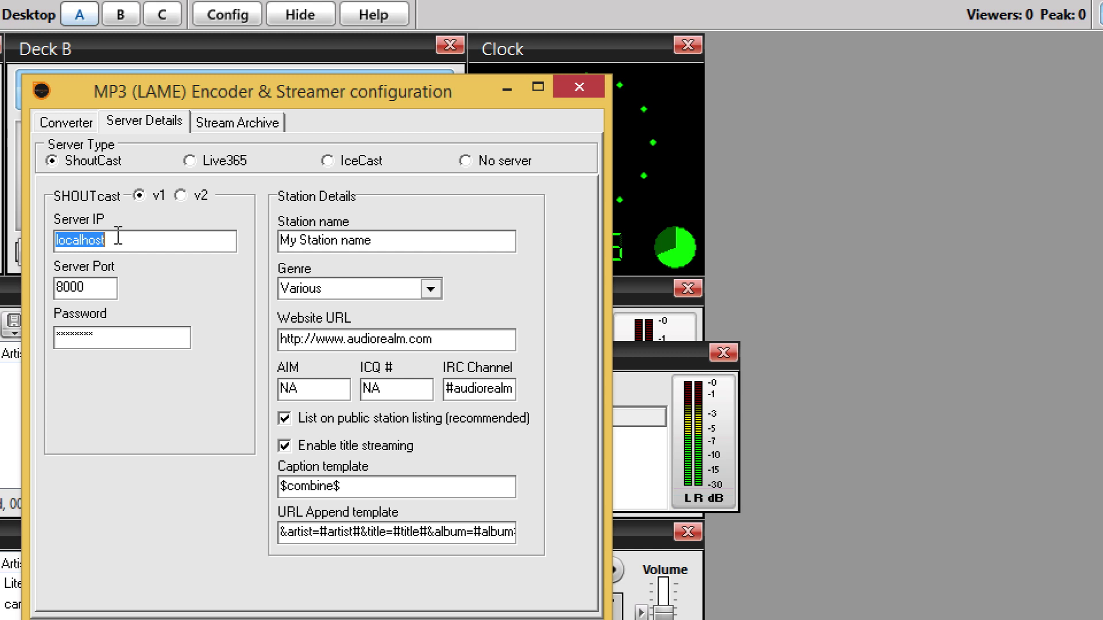
pyautogui.rightClick(118, 238)
pyautogui.click(195, 333)
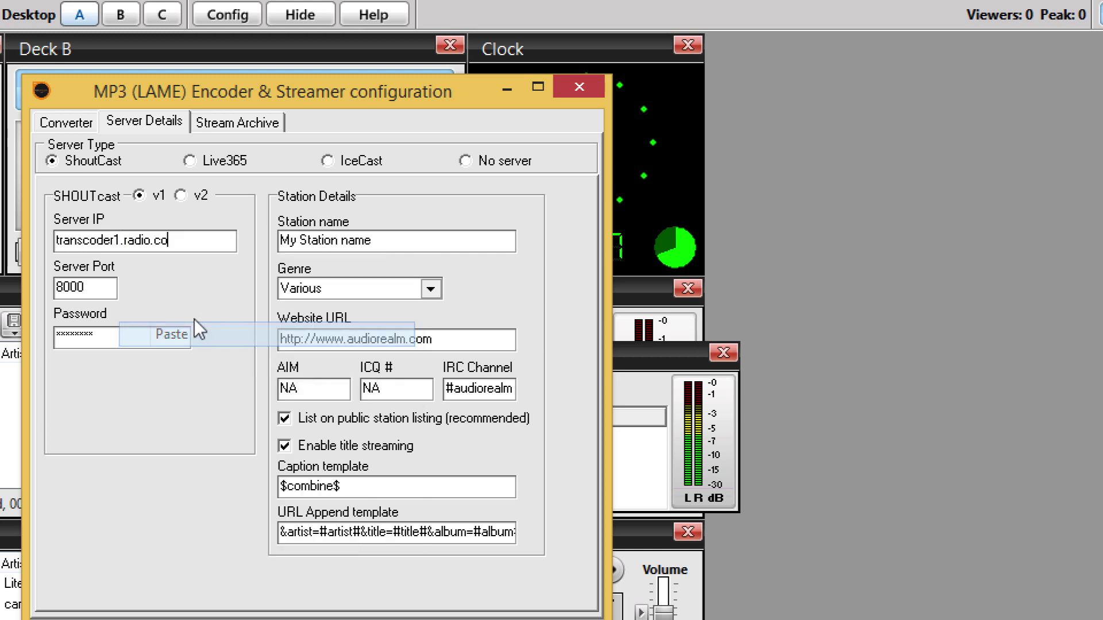
# Change the server port from 8000 to 1216
pyautogui.hotkey('alt', 'Tab')
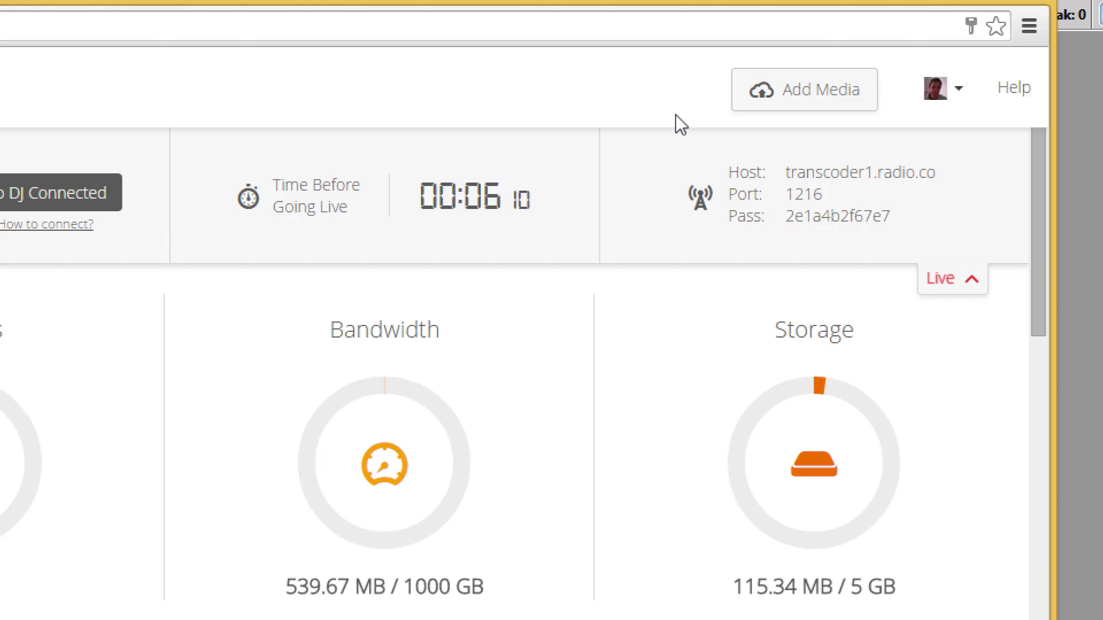
pyautogui.hotkey('alt', 'Tab')
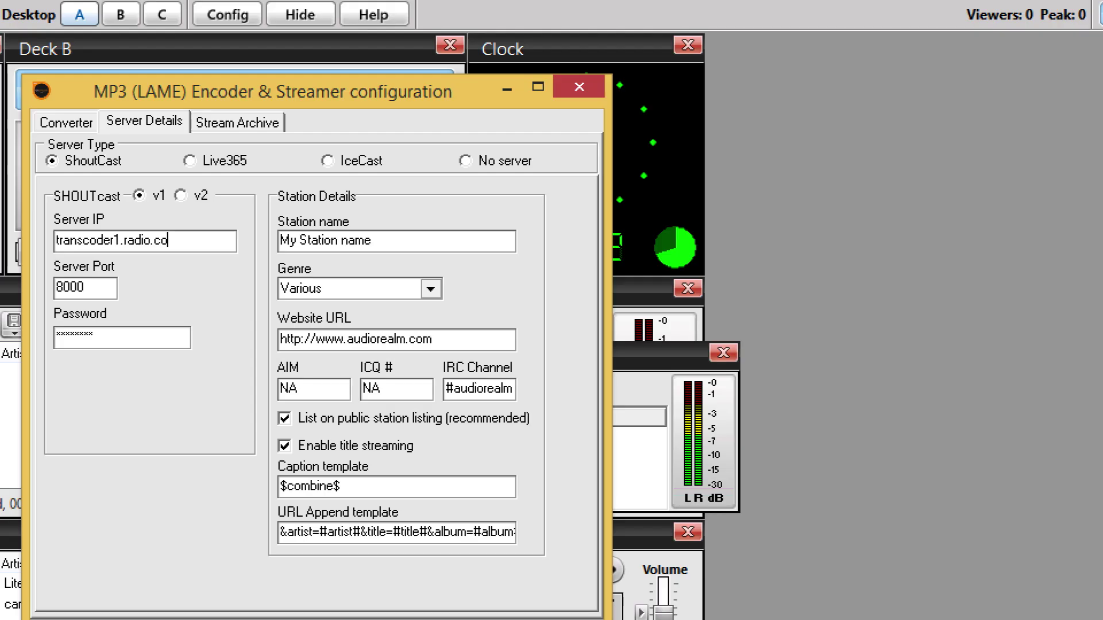
pyautogui.doubleClick(84, 290)
pyautogui.write('1216')
# Paste the Radio.co stream password into the Password field
pyautogui.hotkey('alt', 'Tab')
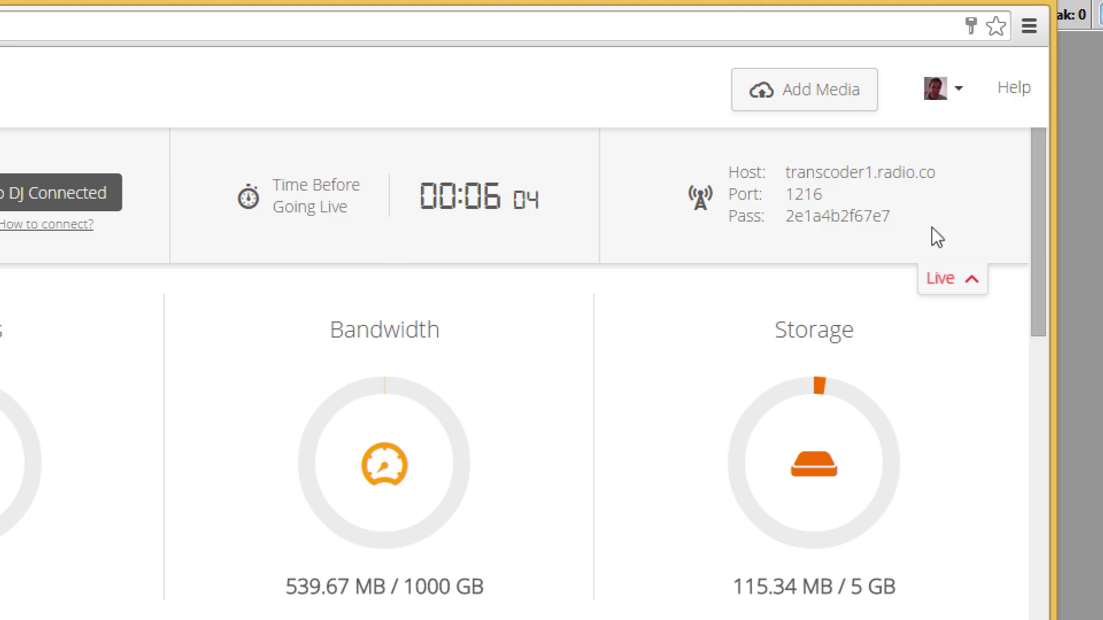
pyautogui.moveTo(840, 202)
pyautogui.hotkey('alt', 'Tab')
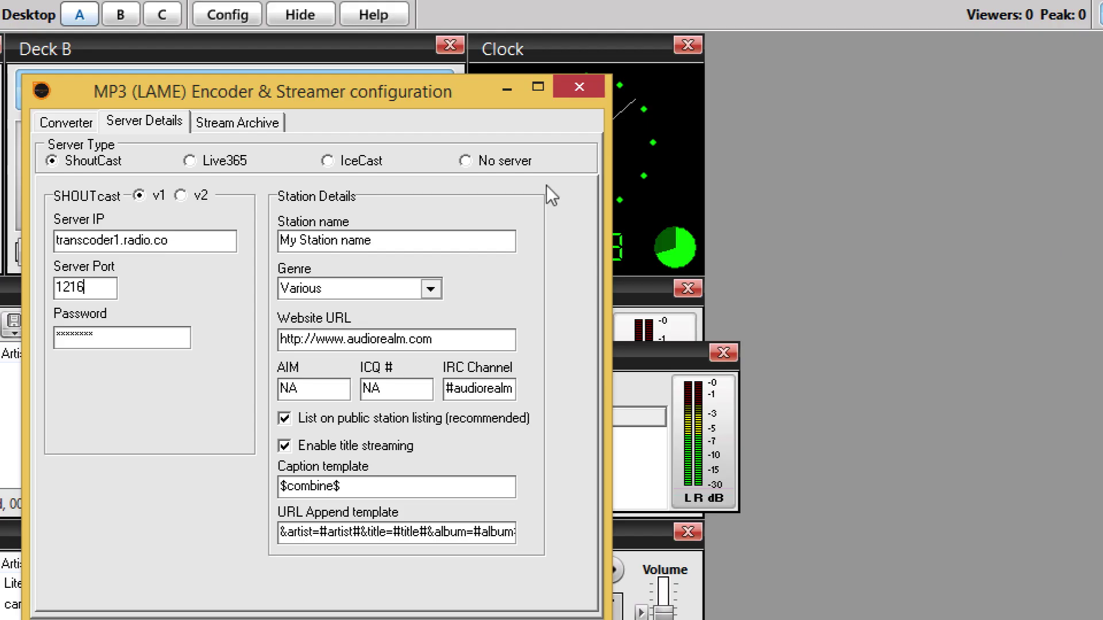
pyautogui.doubleClick(127, 337)
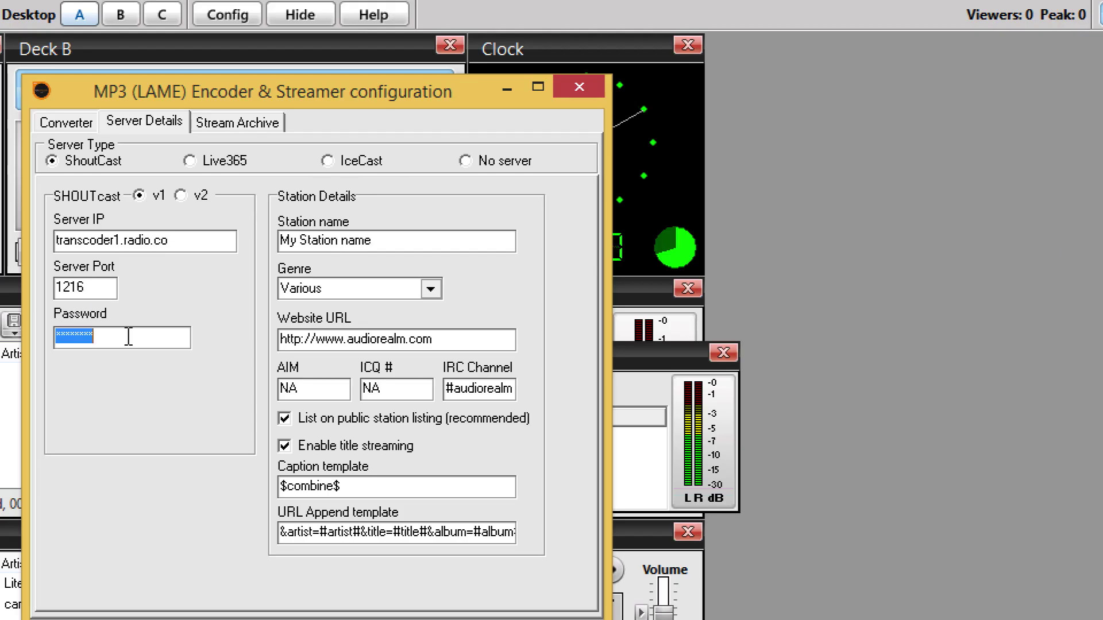
pyautogui.hotkey('ctrl', 'v')
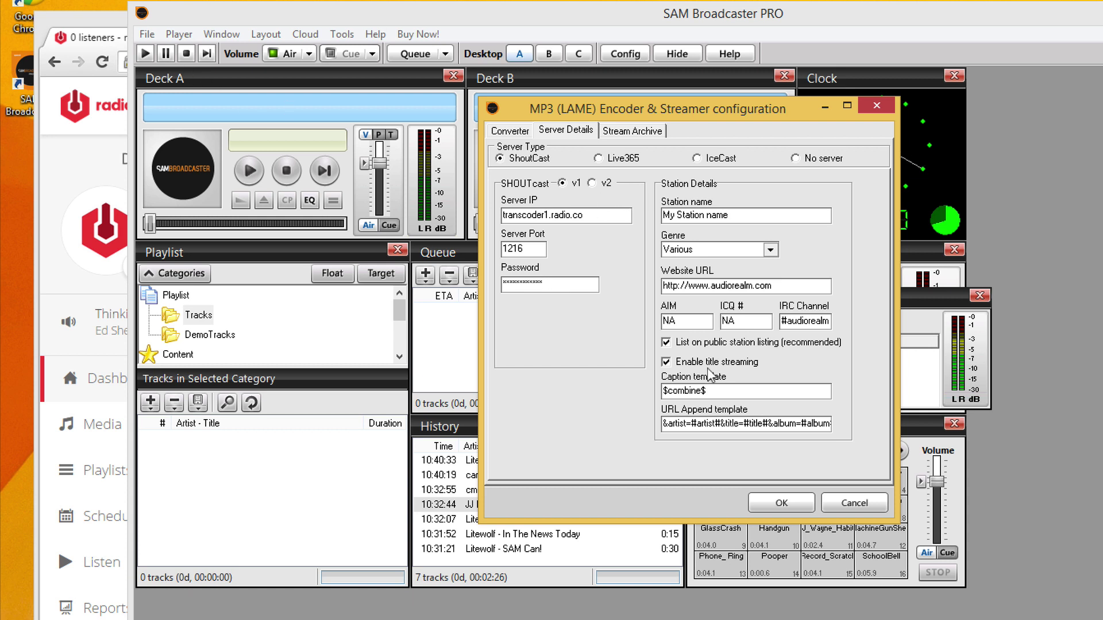
# Save the encoder settings, queue Litewolf's Express from History, and play it on Deck A
pyautogui.click(783, 495)
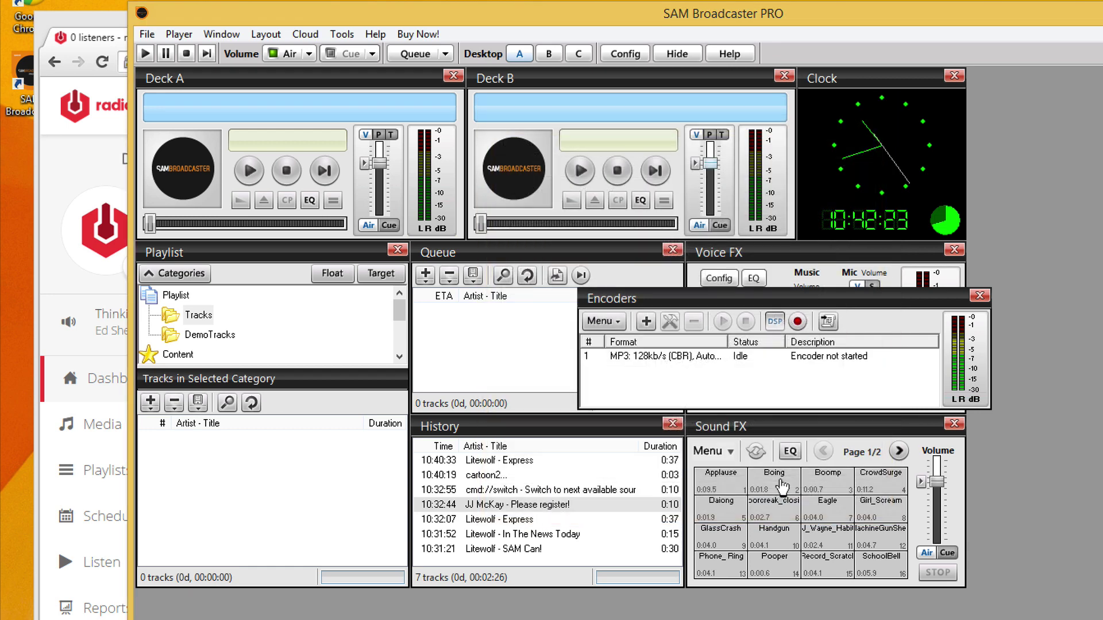
pyautogui.click(700, 344)
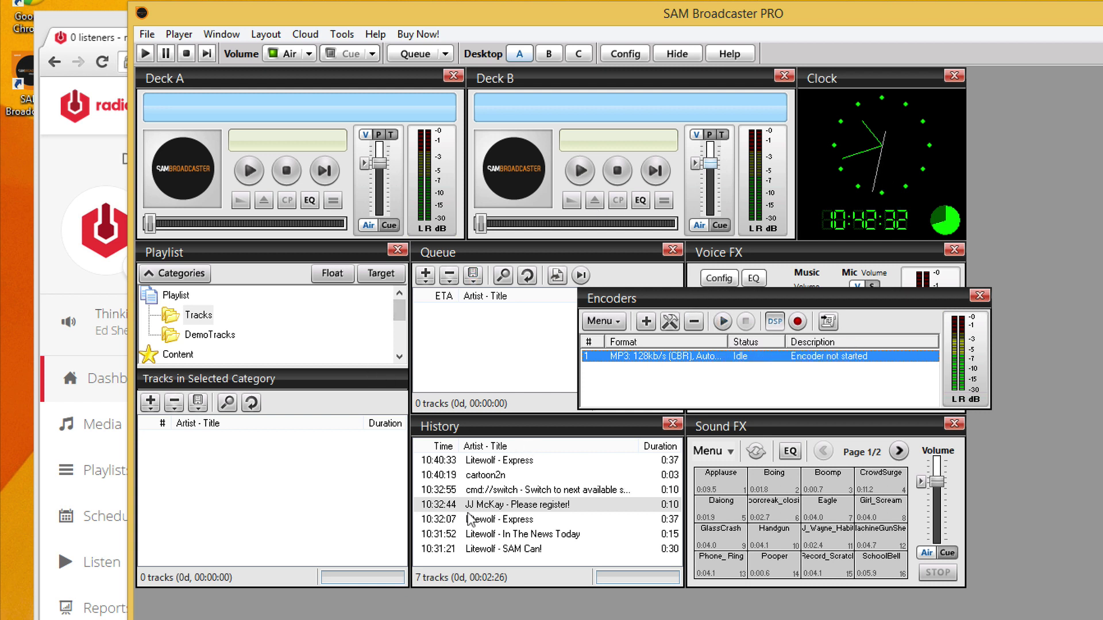
pyautogui.doubleClick(485, 517)
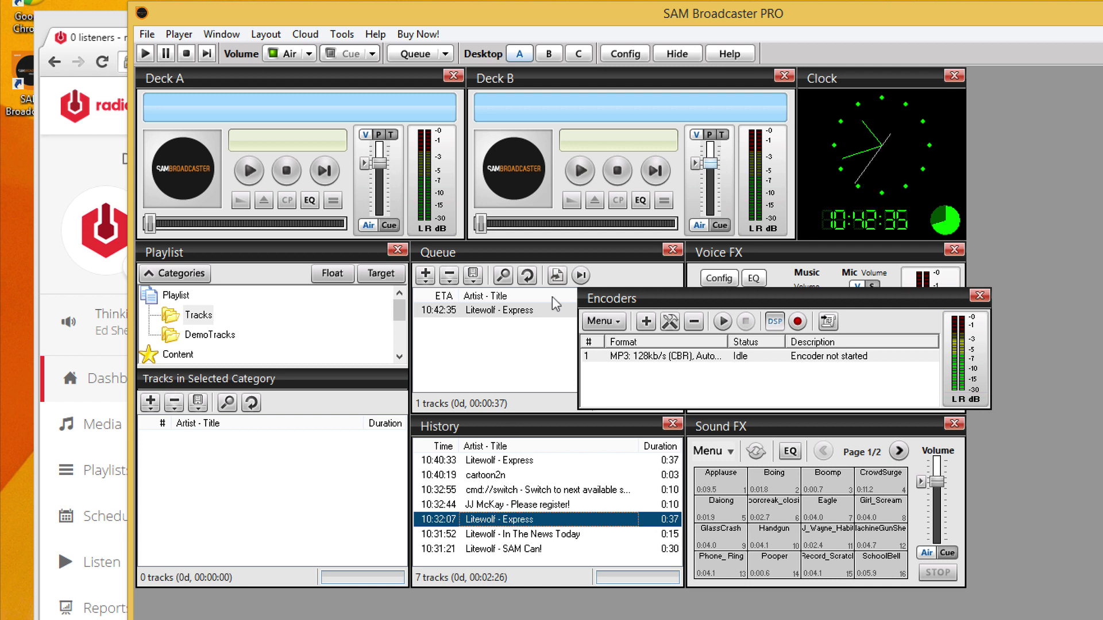
pyautogui.click(418, 53)
pyautogui.click(348, 63)
pyautogui.click(249, 171)
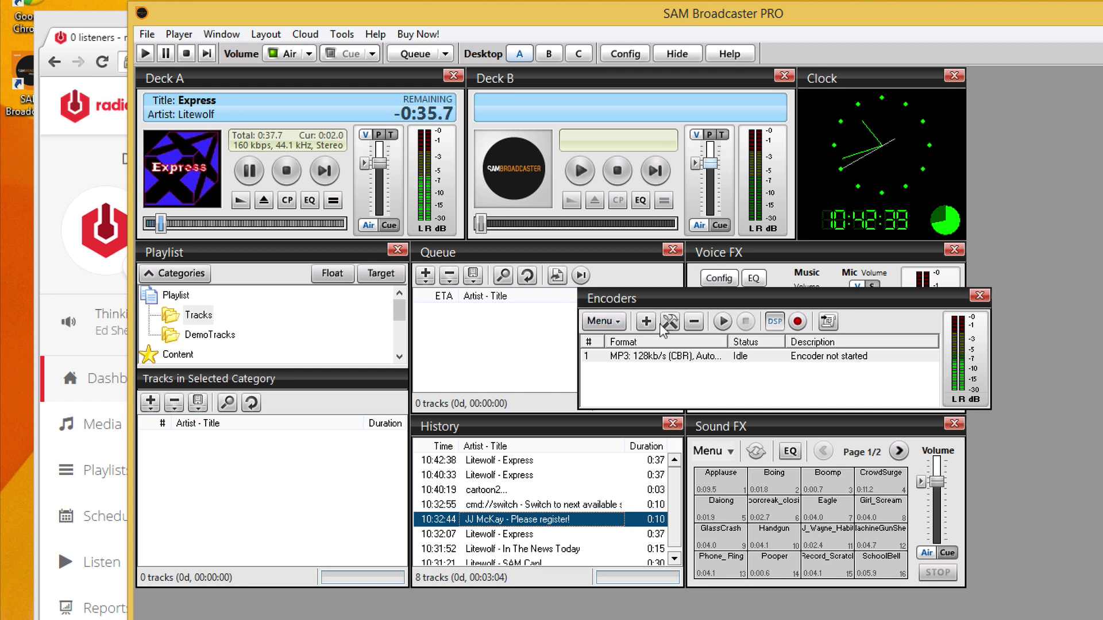
# Start the MP3 encoder streaming to Radio.co and return to the Radio.co dashboard
pyautogui.click(664, 351)
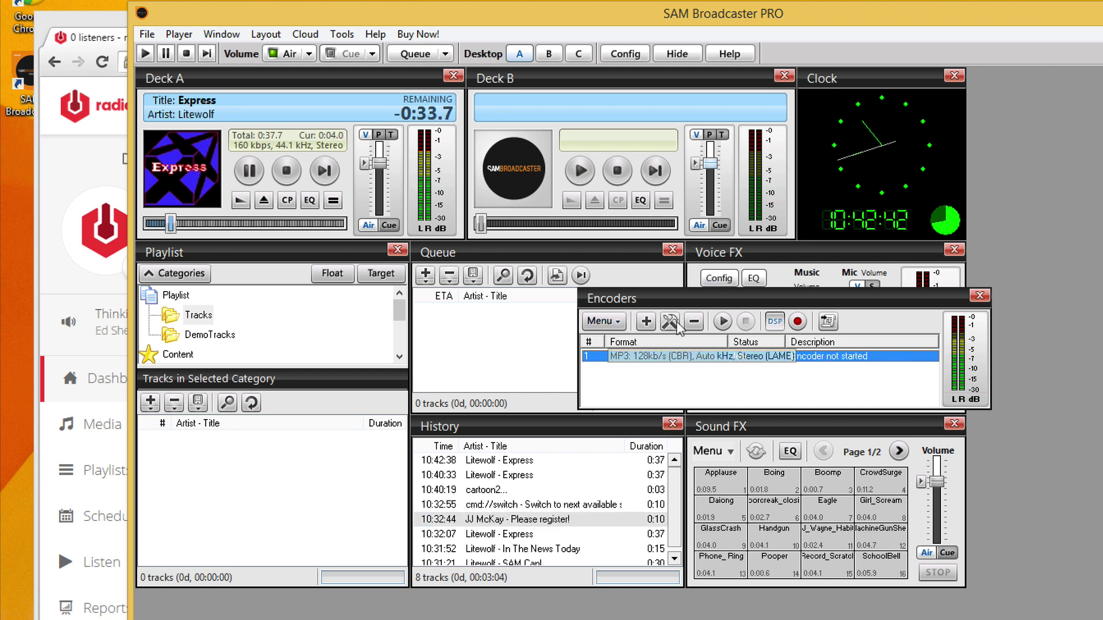
pyautogui.click(723, 321)
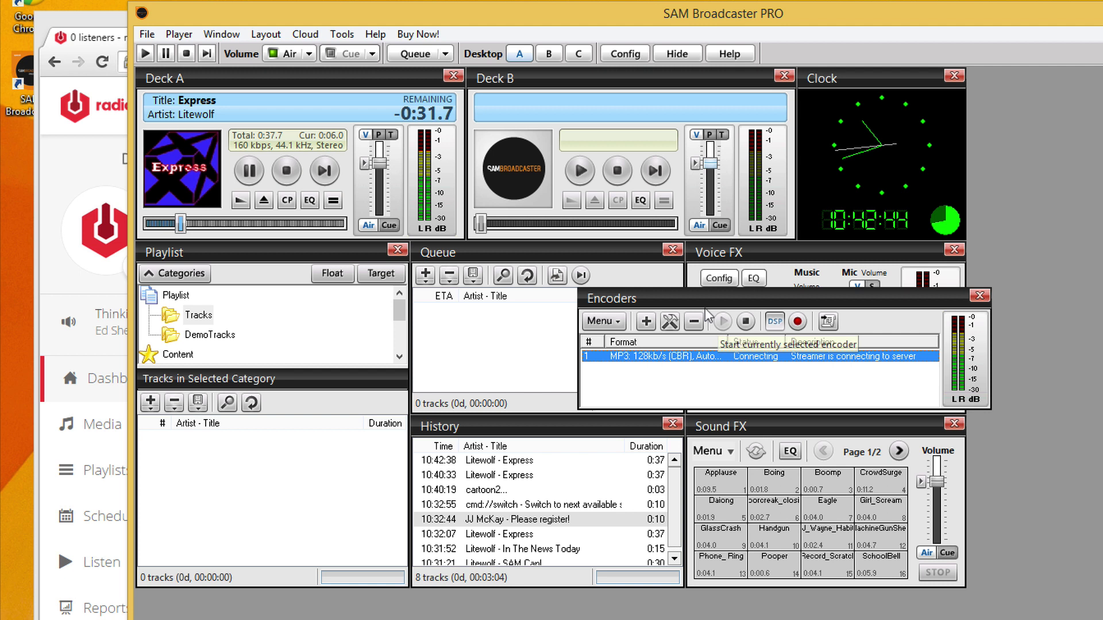
pyautogui.click(773, 321)
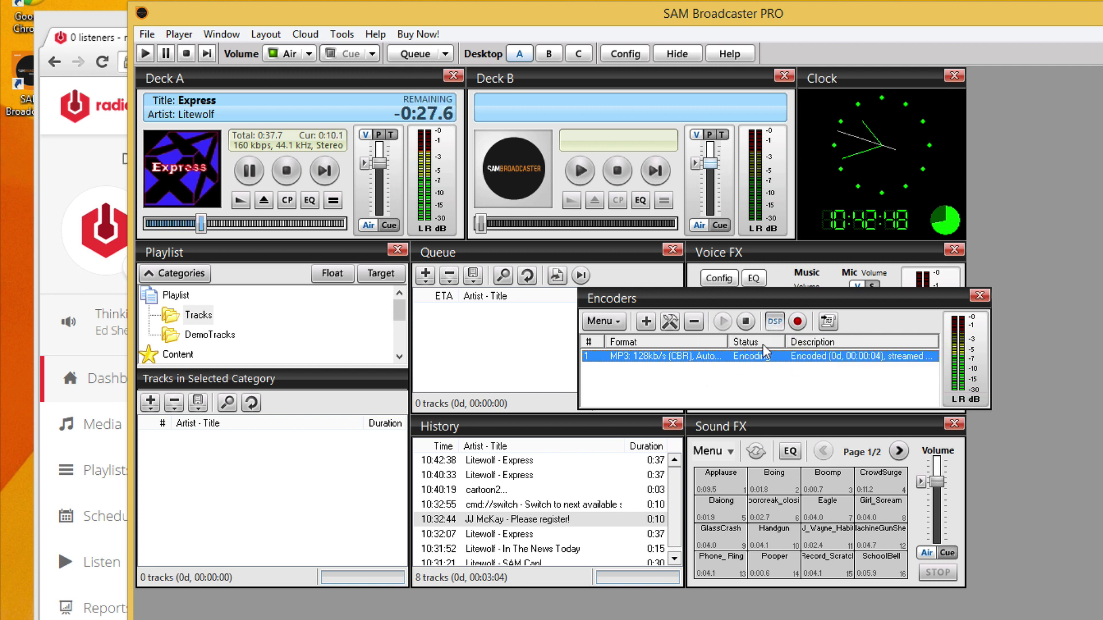
pyautogui.click(43, 168)
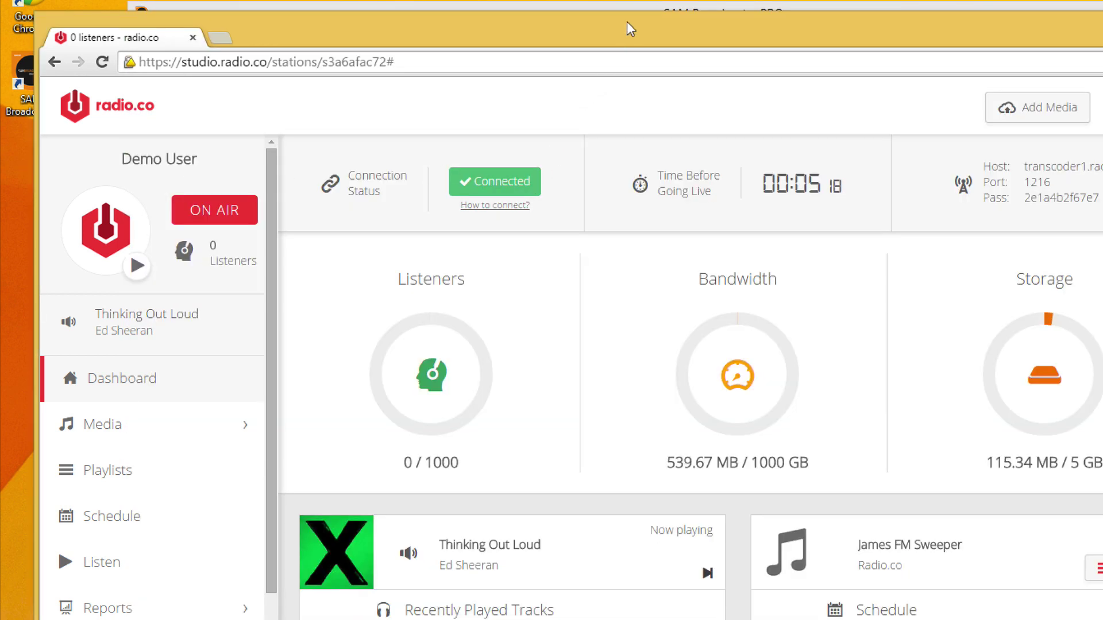
pyautogui.moveTo(627, 23); pyautogui.dragTo(702, 13)
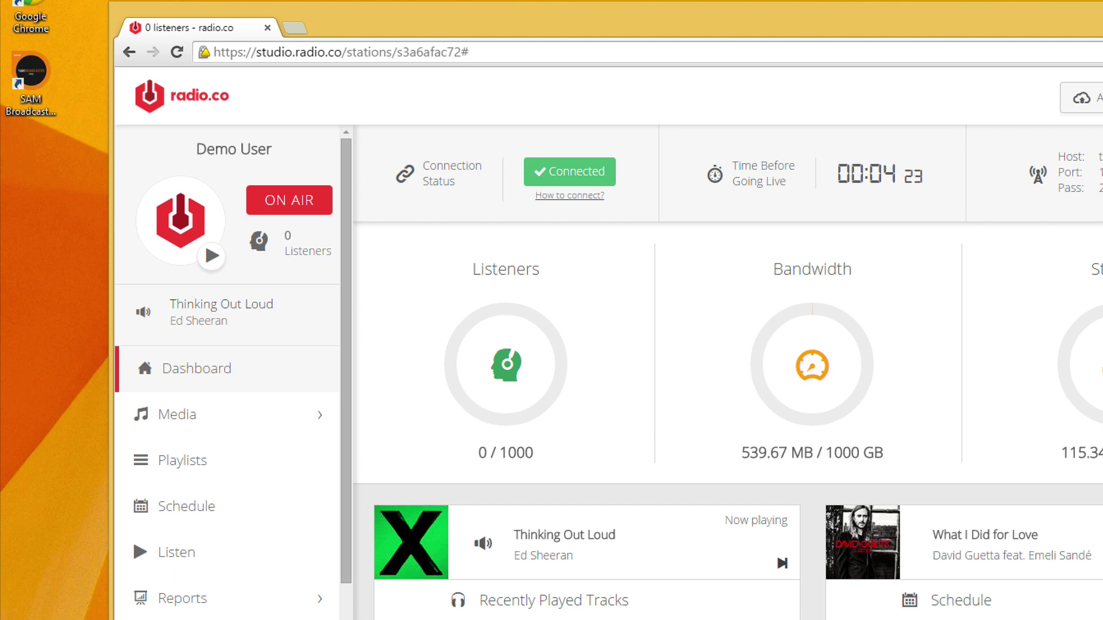
# Back in SAM, stop the MP3 encoder so it shows Idle
pyautogui.hotkey('alt', 'Tab')
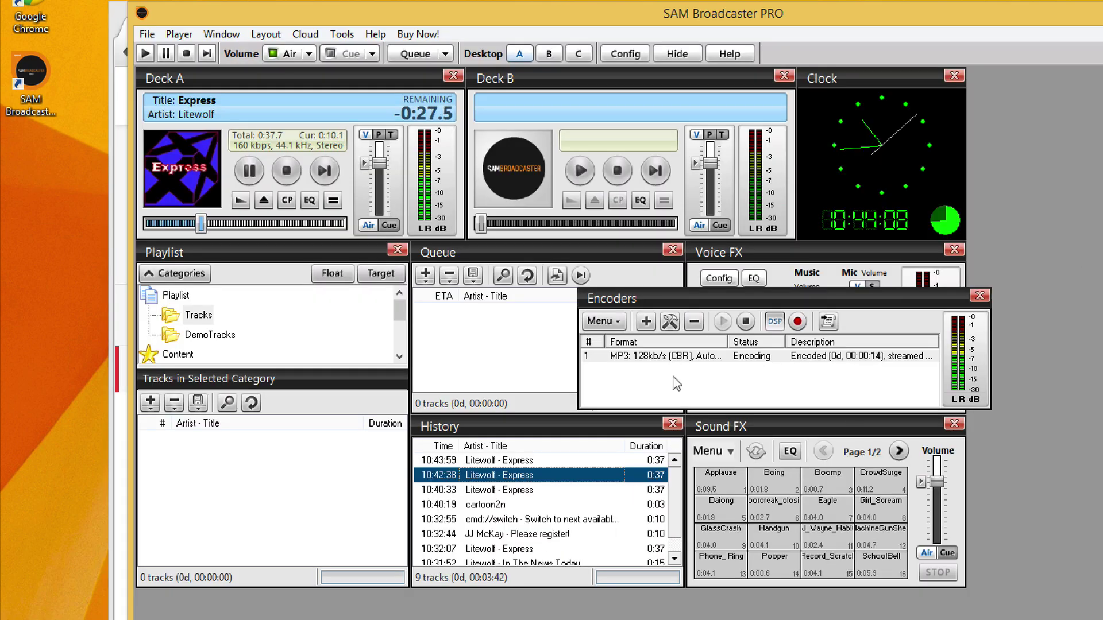
pyautogui.click(722, 356)
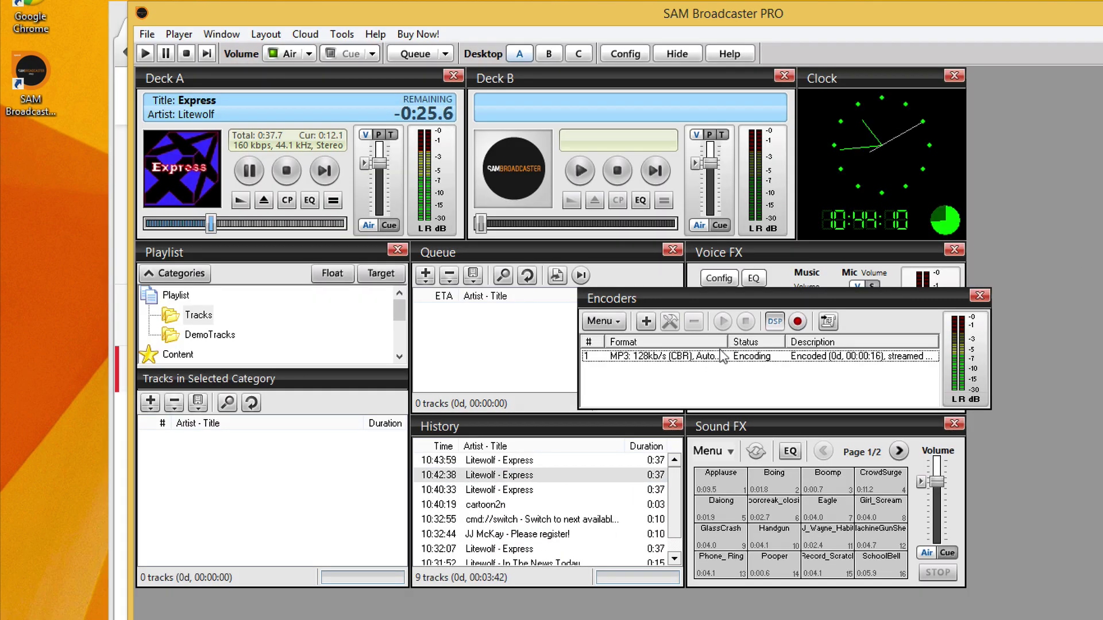
pyautogui.click(723, 356)
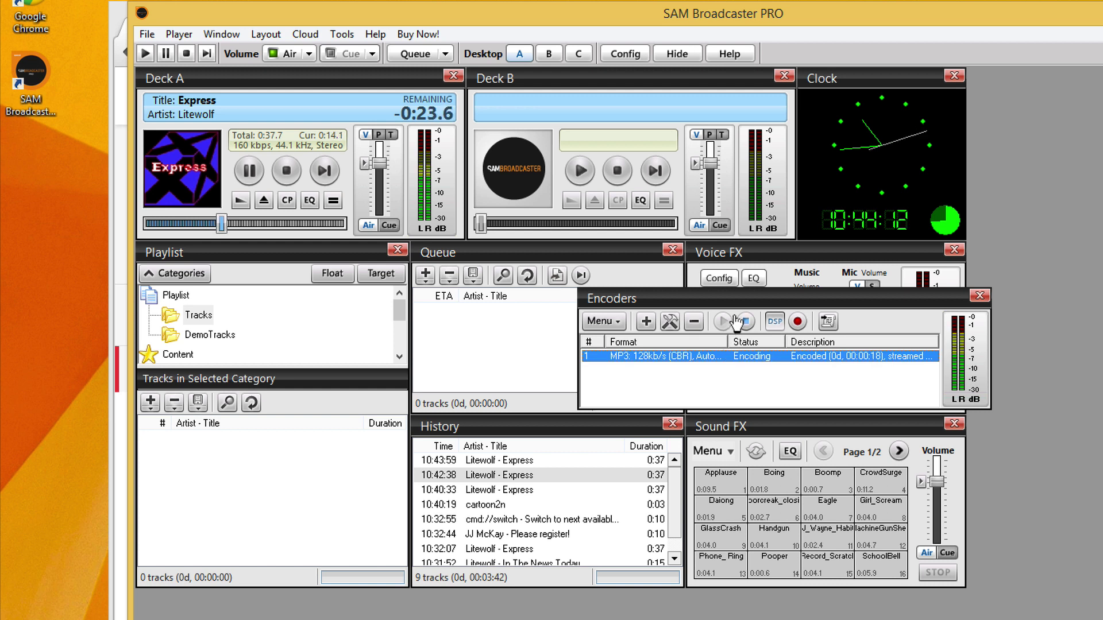
pyautogui.click(737, 322)
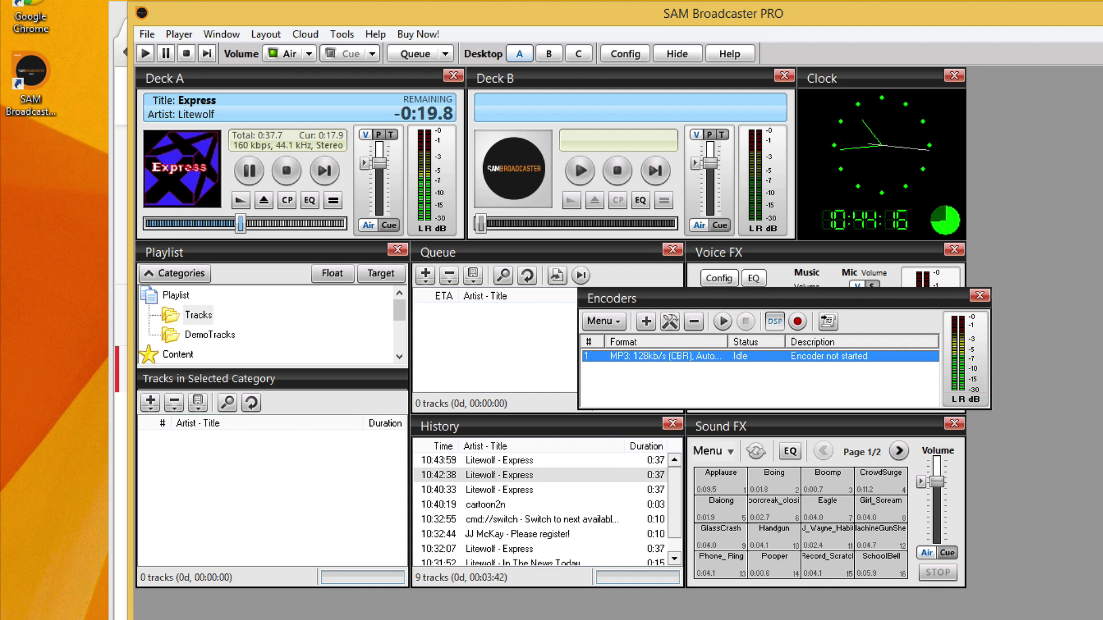
# Switch to the Radio.co dashboard to check it reports No DJ Connected
pyautogui.hotkey('alt', 'Tab')
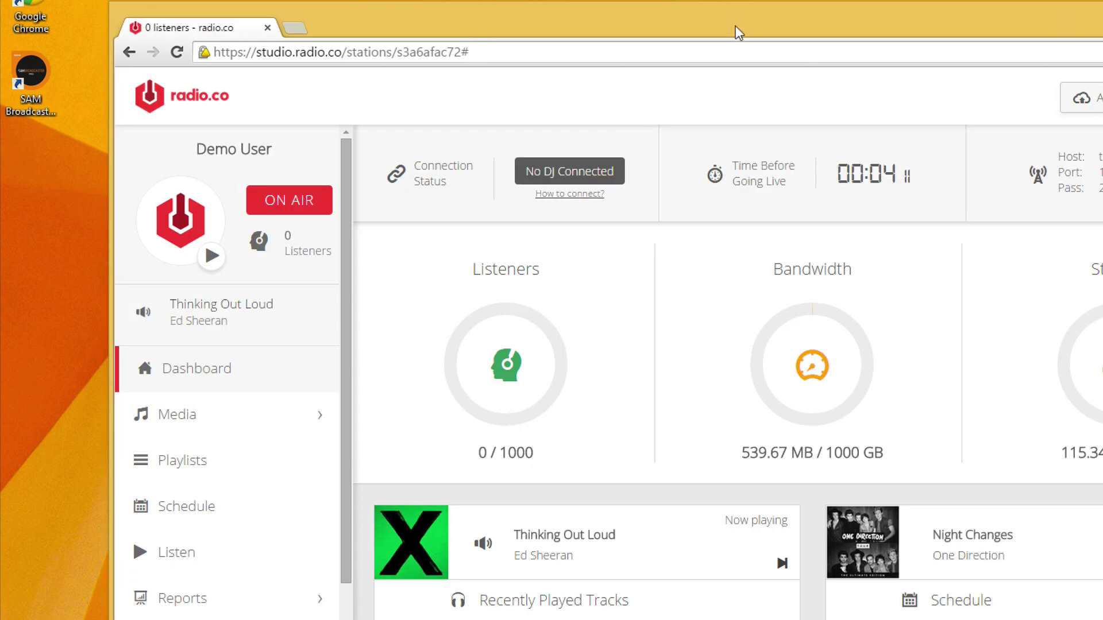